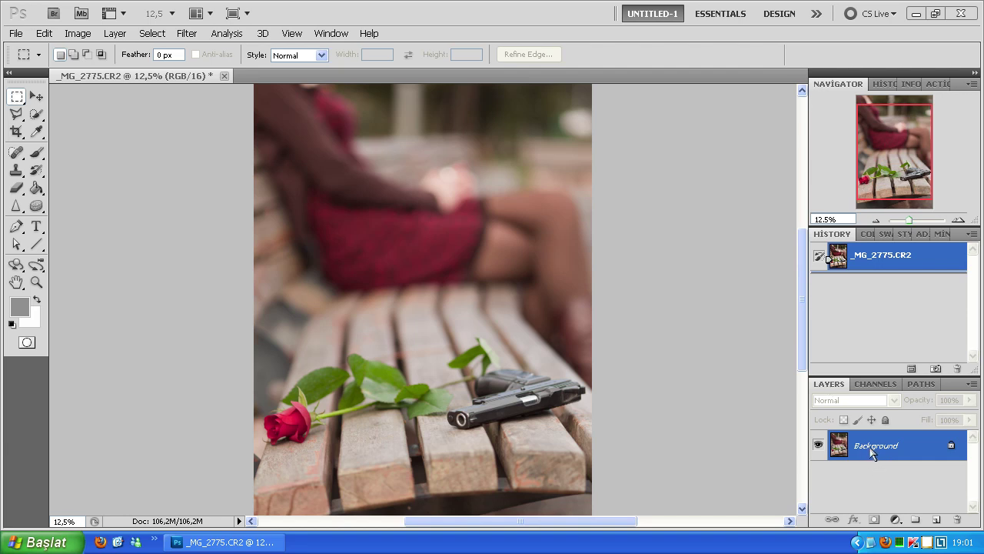
# Step: Duplicate the Background layer to create a 'Background copy' layer above it
pyautogui.rightClick(871, 452)
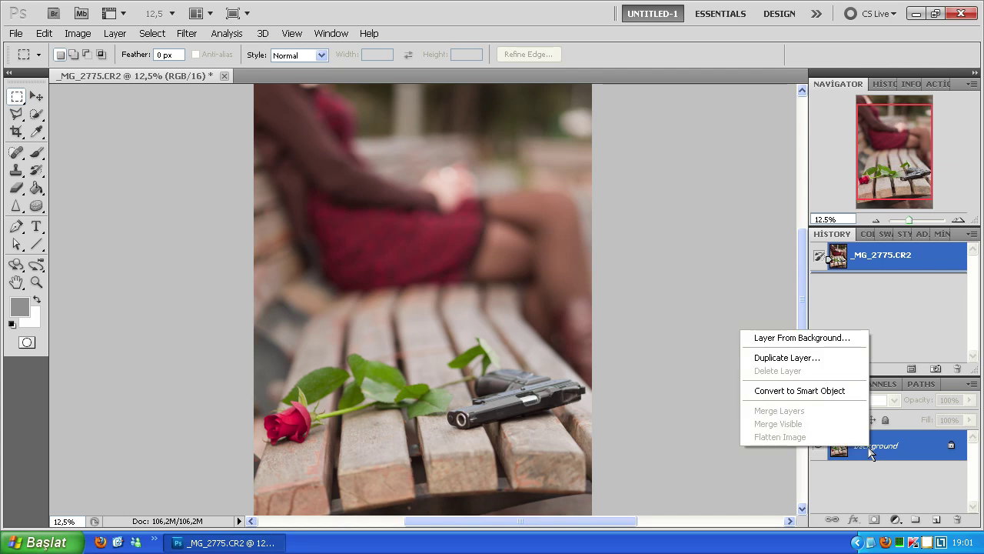
pyautogui.click(813, 360)
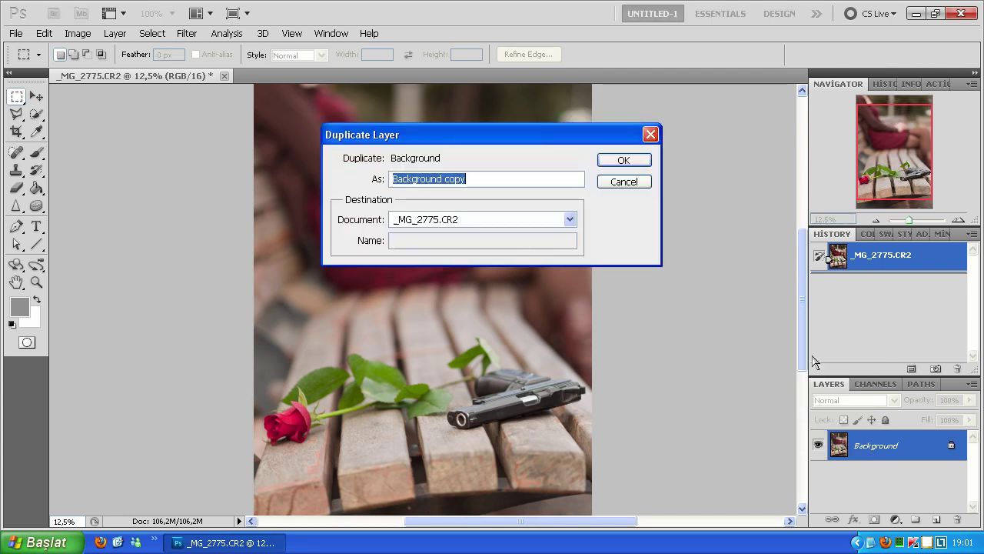
pyautogui.click(624, 160)
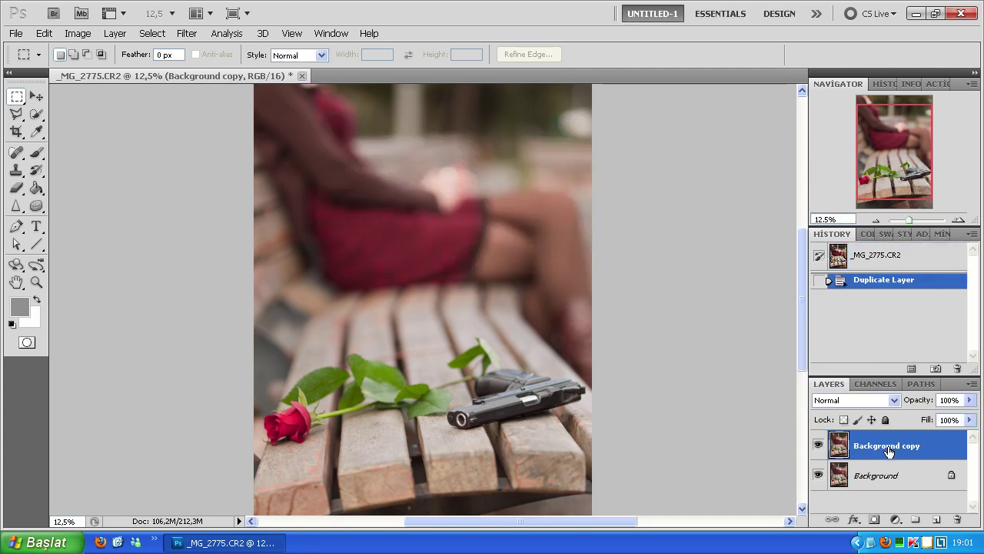
# Step: Set the Background copy layer's blend mode to Soft Light after briefly trying Overlay
pyautogui.click(881, 401)
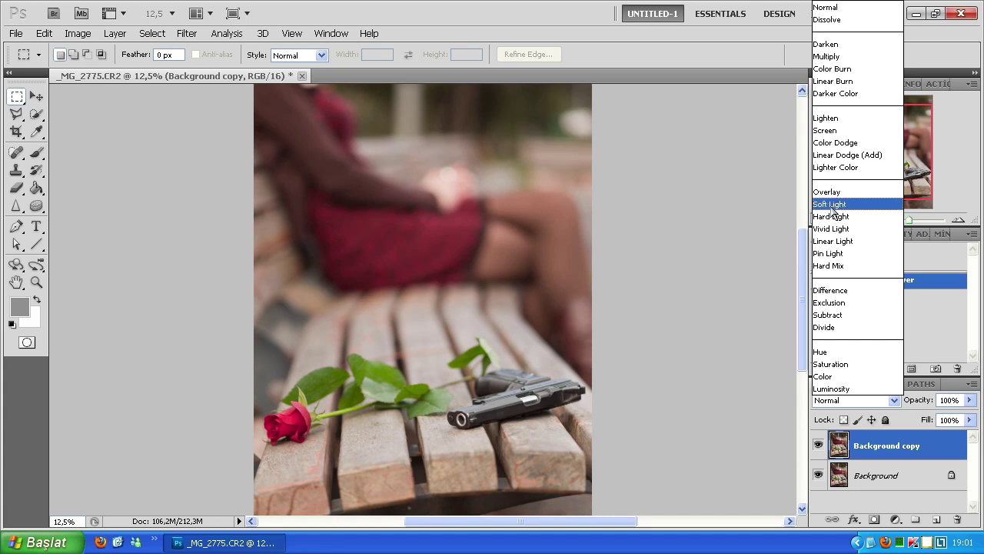
pyautogui.click(830, 204)
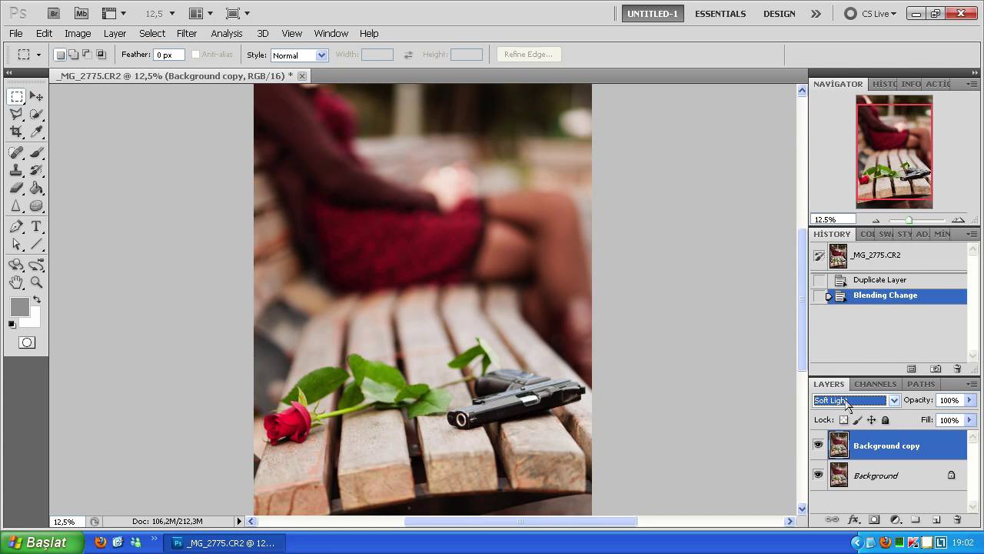
pyautogui.click(846, 401)
pyautogui.click(834, 195)
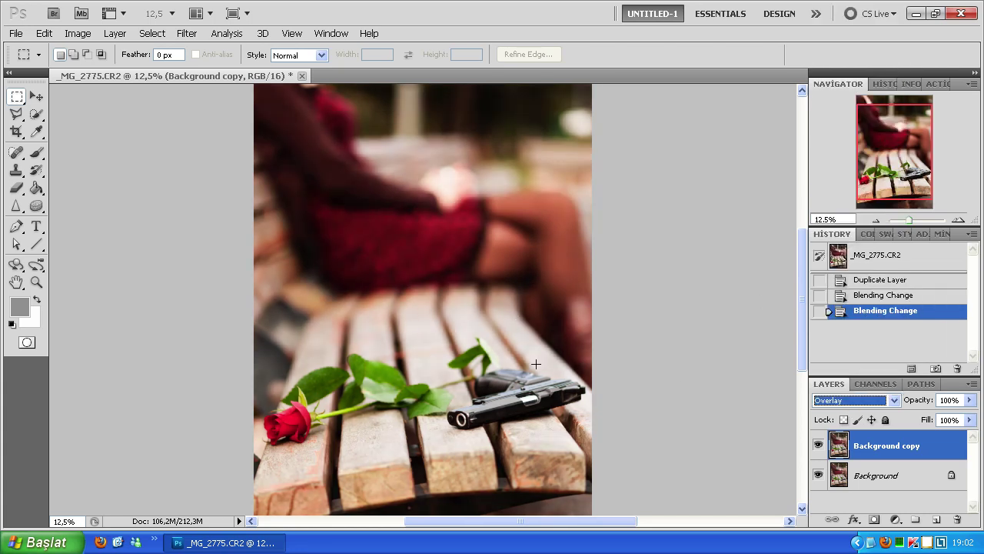
pyautogui.click(853, 400)
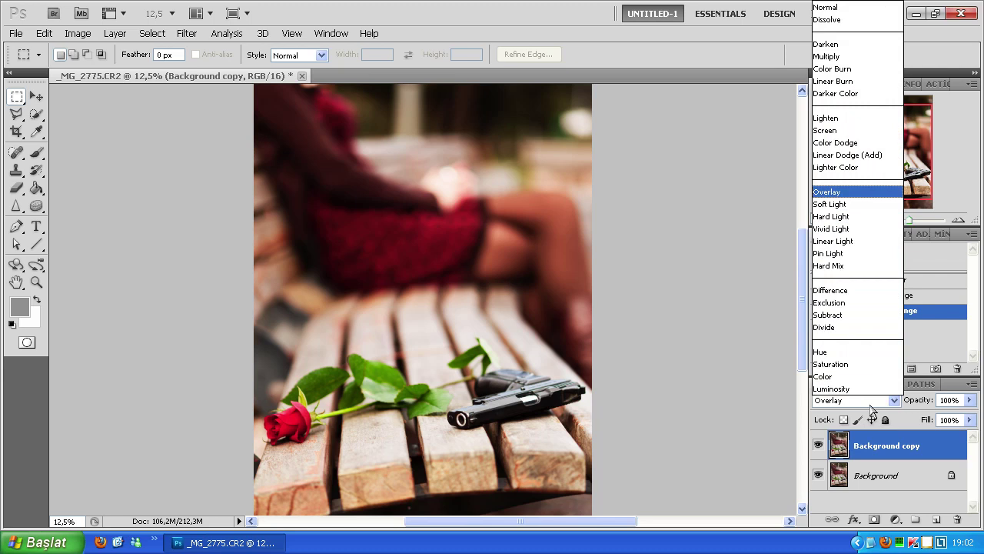
pyautogui.click(838, 204)
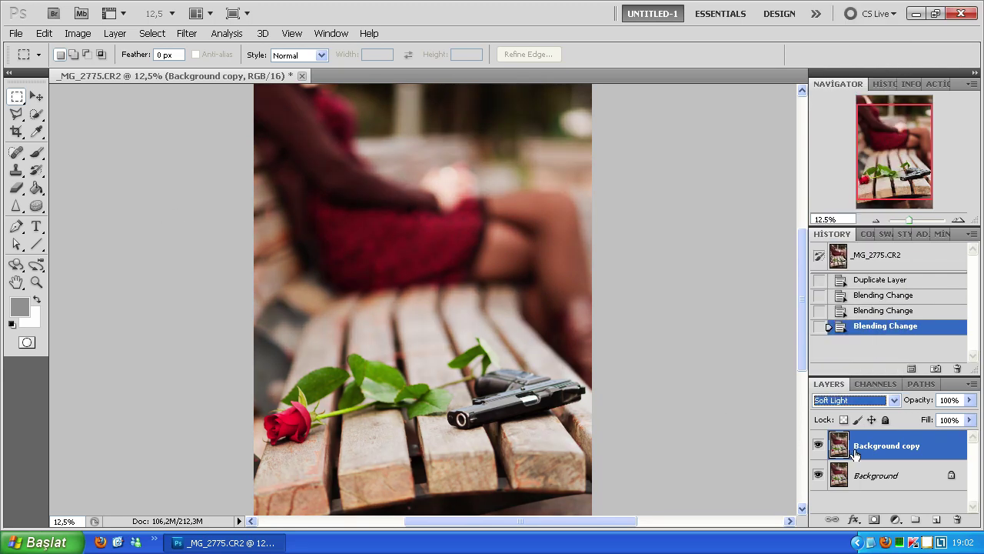
# Step: Run Filter > Other > High Pass on Background copy, settling on a 15-pixel radius
pyautogui.click(190, 35)
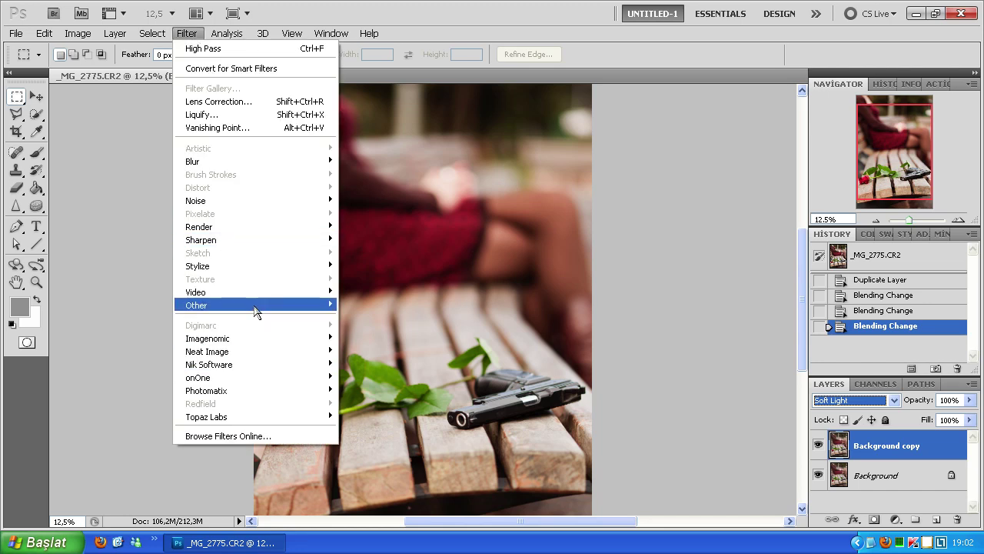
pyautogui.moveTo(256, 311)
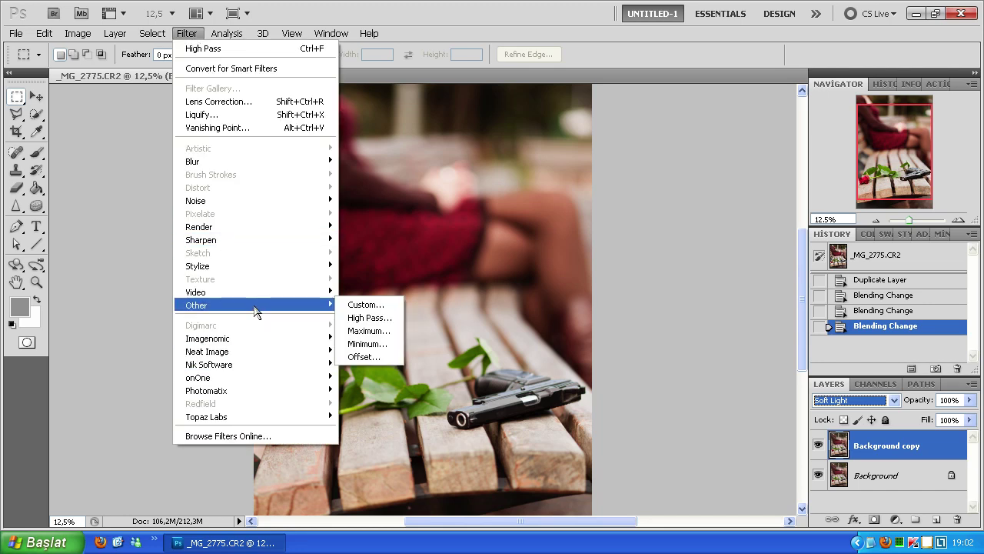
pyautogui.click(388, 318)
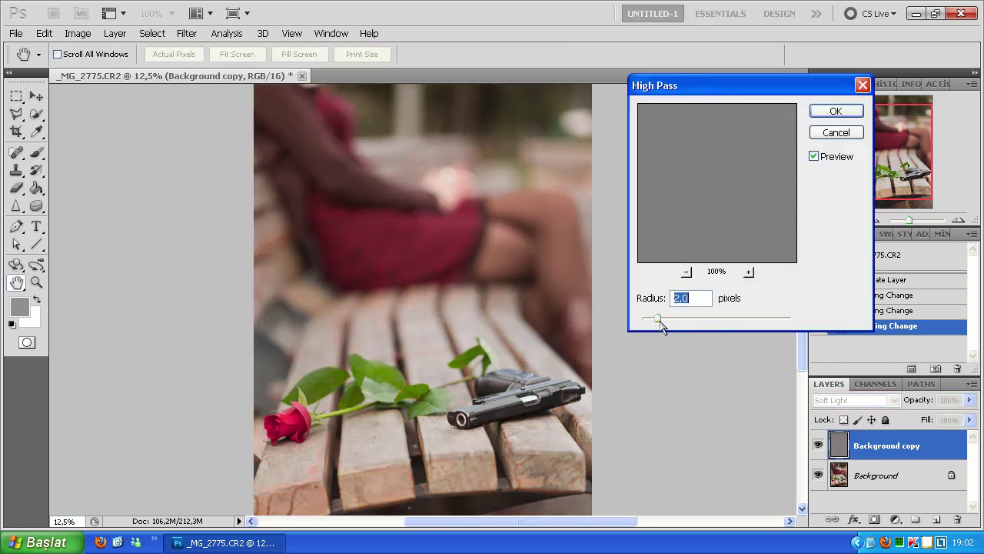
pyautogui.moveTo(658, 319); pyautogui.dragTo(821, 322)
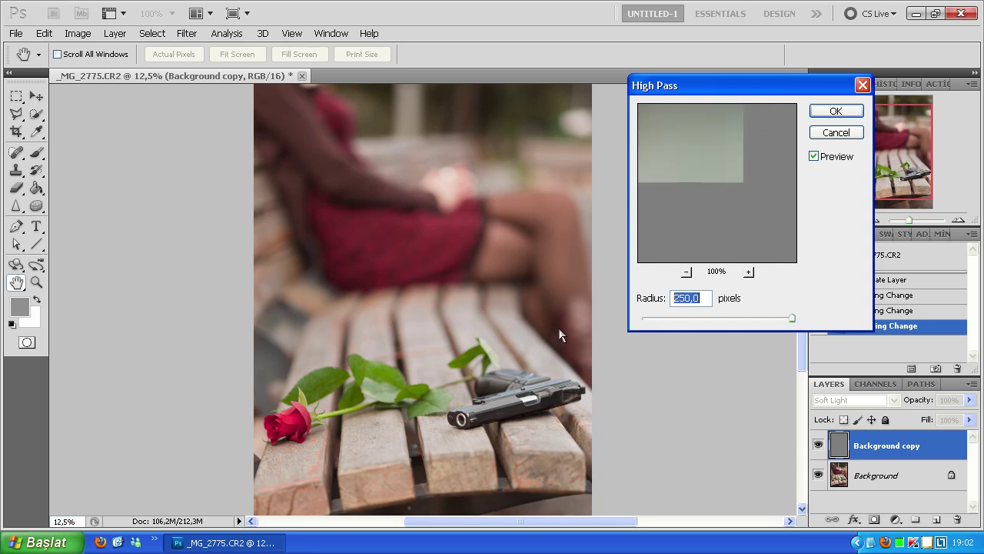
pyautogui.moveTo(664, 323); pyautogui.dragTo(741, 326)
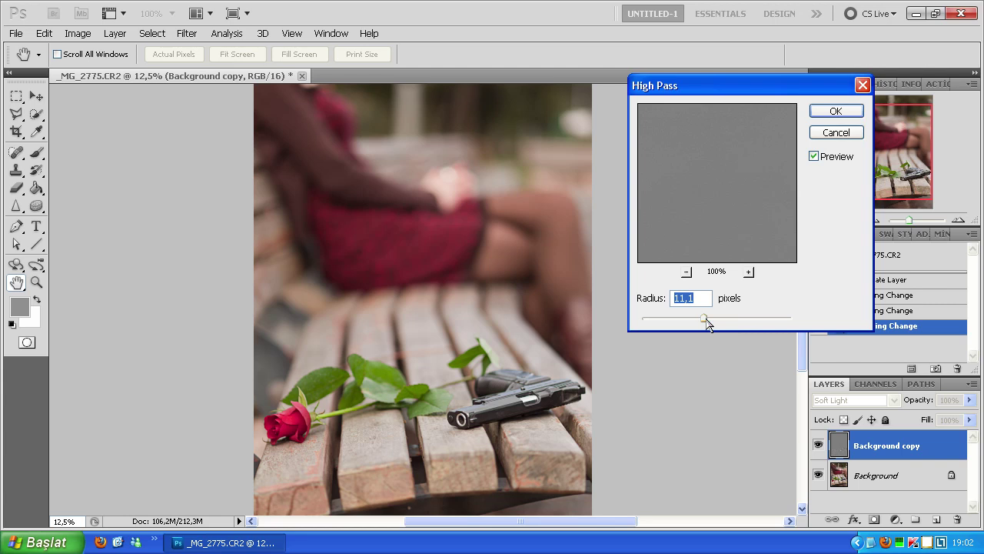
pyautogui.moveTo(706, 323)
pyautogui.mouseDown()
pyautogui.moveTo(632, 323)
pyautogui.moveTo(710, 323)
pyautogui.mouseUp()
pyautogui.write('5')
pyautogui.click(650, 298)
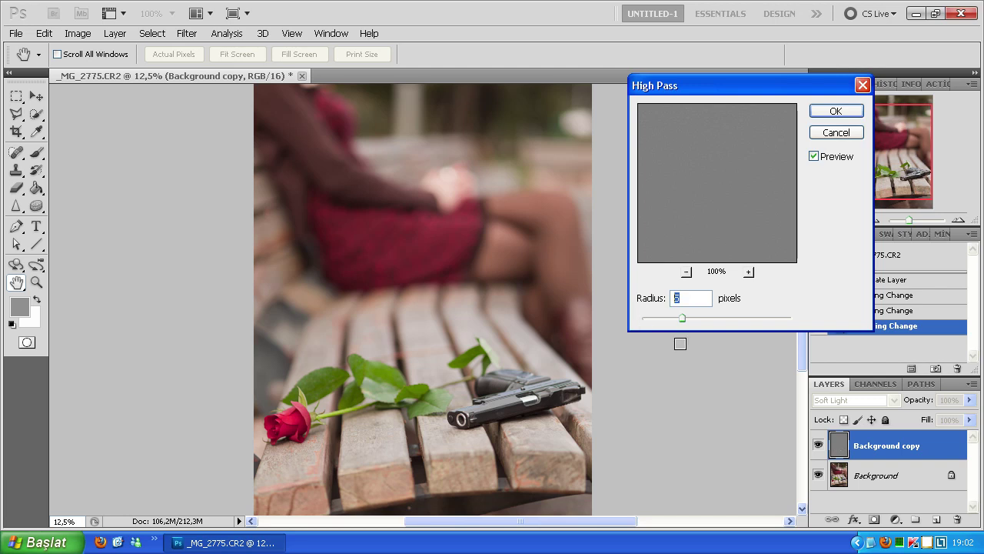
pyautogui.write('15')
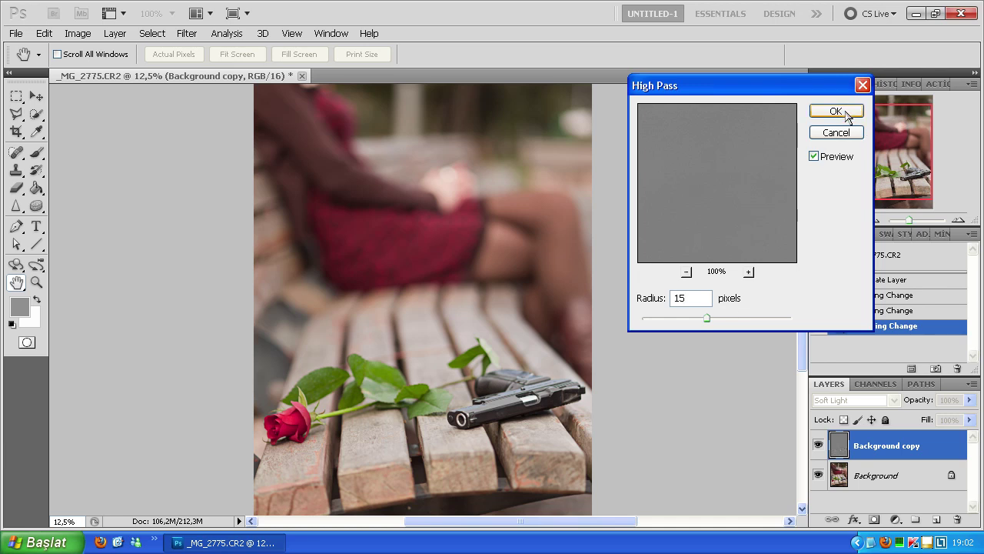
pyautogui.click(837, 111)
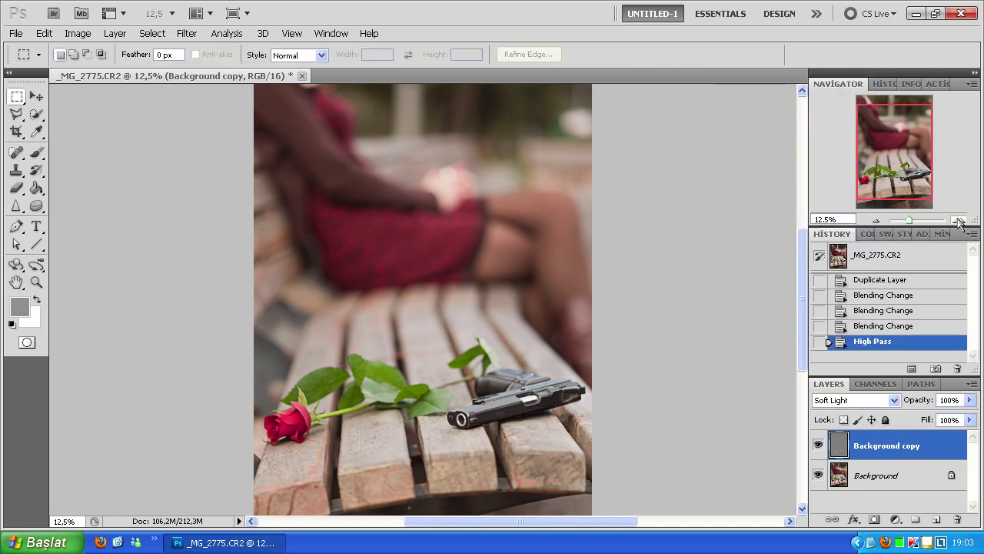
# Step: Zoom in on the gun and rose and toggle the sharpening layer on and off to compare
pyautogui.click(957, 220)
pyautogui.click(957, 219)
pyautogui.click(958, 219)
pyautogui.moveTo(568, 322); pyautogui.dragTo(477, 189)
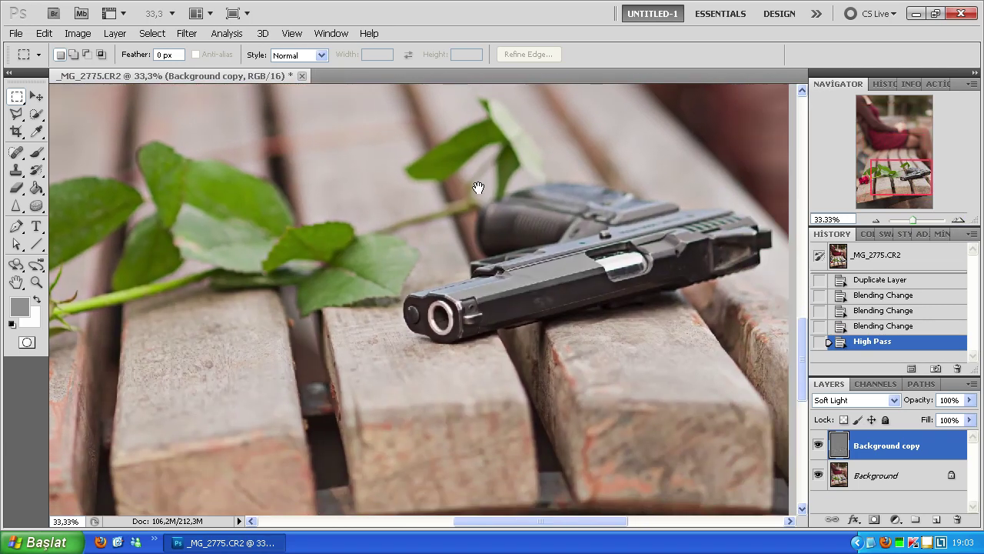
pyautogui.click(819, 446)
pyautogui.click(820, 446)
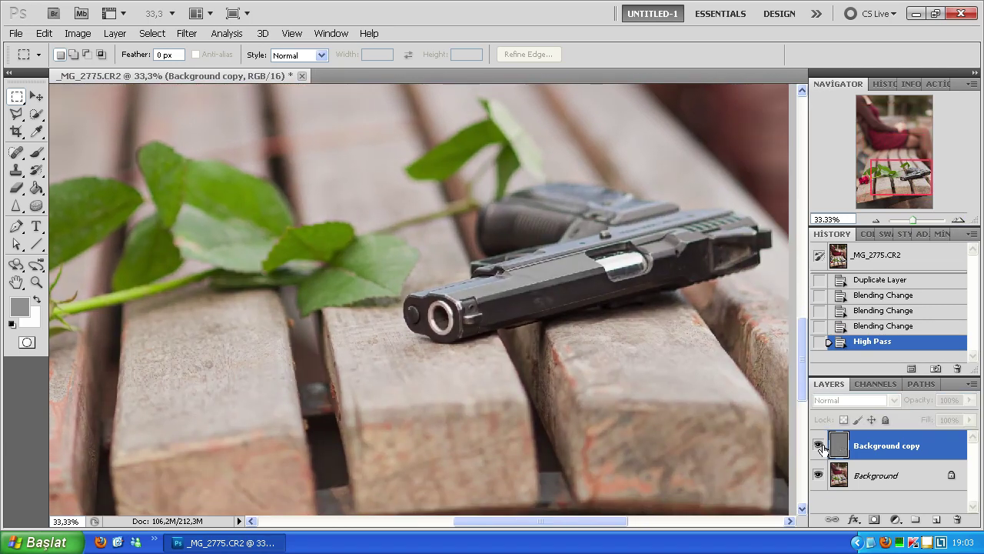
pyautogui.click(820, 446)
pyautogui.click(820, 446)
pyautogui.click(819, 446)
pyautogui.click(820, 446)
pyautogui.click(819, 446)
pyautogui.click(820, 446)
pyautogui.click(820, 445)
pyautogui.click(820, 446)
pyautogui.click(820, 446)
pyautogui.click(819, 446)
pyautogui.click(819, 446)
pyautogui.hscroll(-5, 451, 357)
pyautogui.click(819, 446)
pyautogui.click(819, 446)
pyautogui.click(819, 446)
pyautogui.click(820, 446)
# Step: Zoom out to the whole photo, centre it, and leave the sharpening layer visible
pyautogui.click(875, 220)
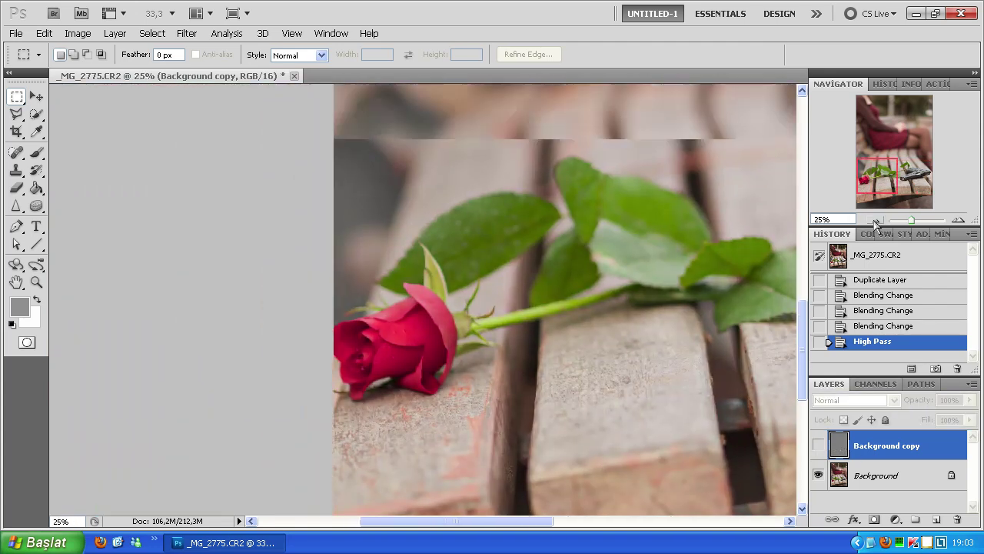
pyautogui.click(875, 220)
pyautogui.moveTo(570, 265); pyautogui.dragTo(512, 391)
pyautogui.moveTo(501, 321)
pyautogui.mouseDown()
pyautogui.moveTo(499, 338)
pyautogui.moveTo(505, 302)
pyautogui.mouseUp()
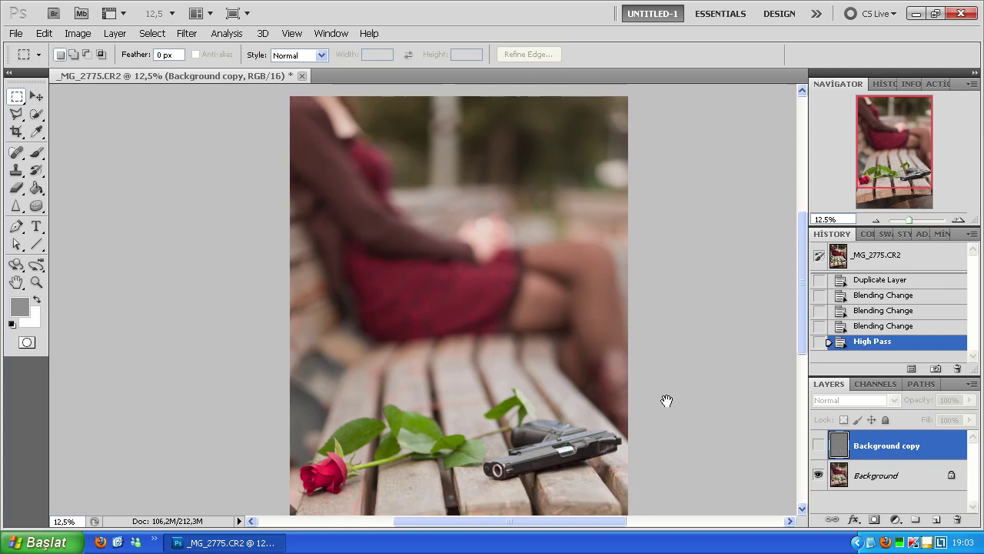
pyautogui.click(818, 446)
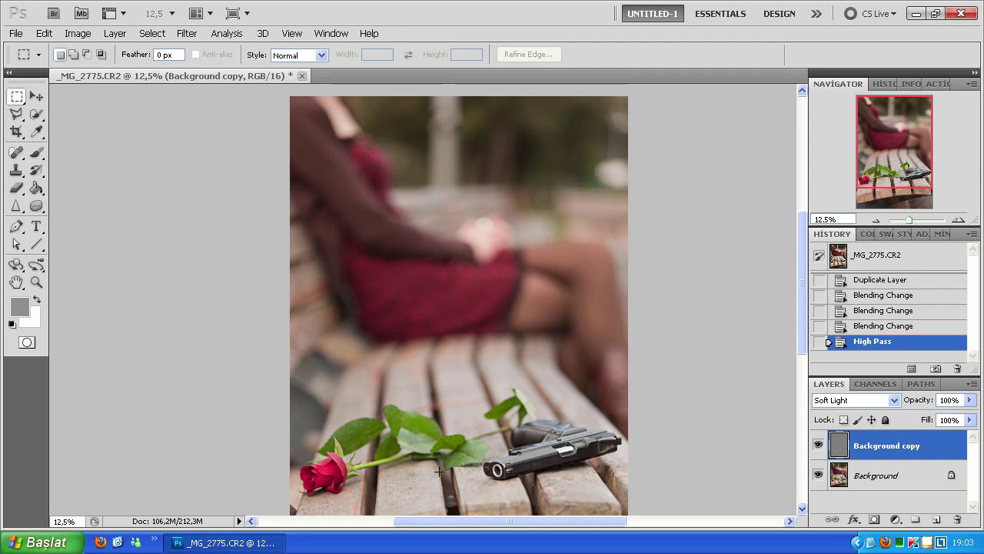
# Step: Paint a Quick Mask over the rose and gun with the Brush, then exit to a selection
pyautogui.click(27, 343)
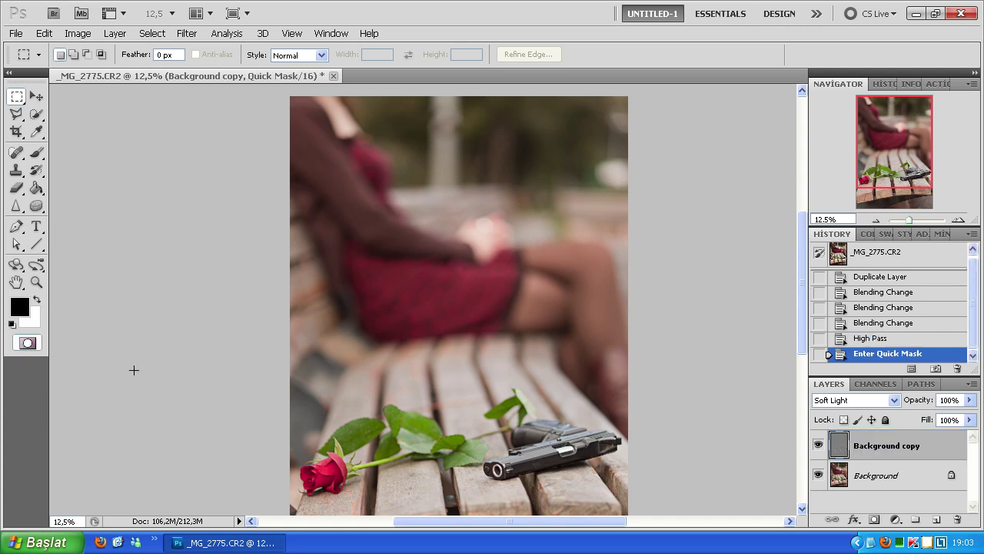
pyautogui.click(36, 153)
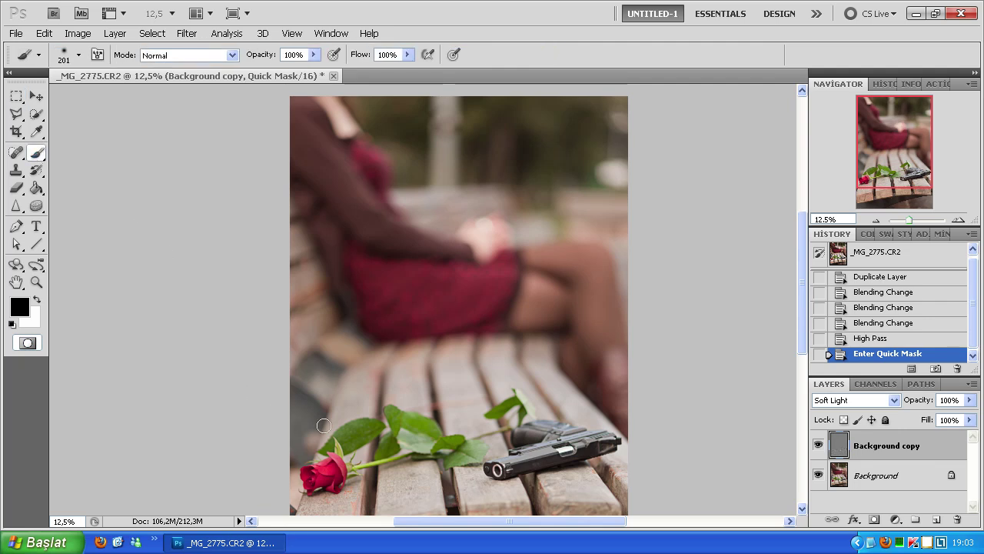
pyautogui.scroll(-2, 393, 427)
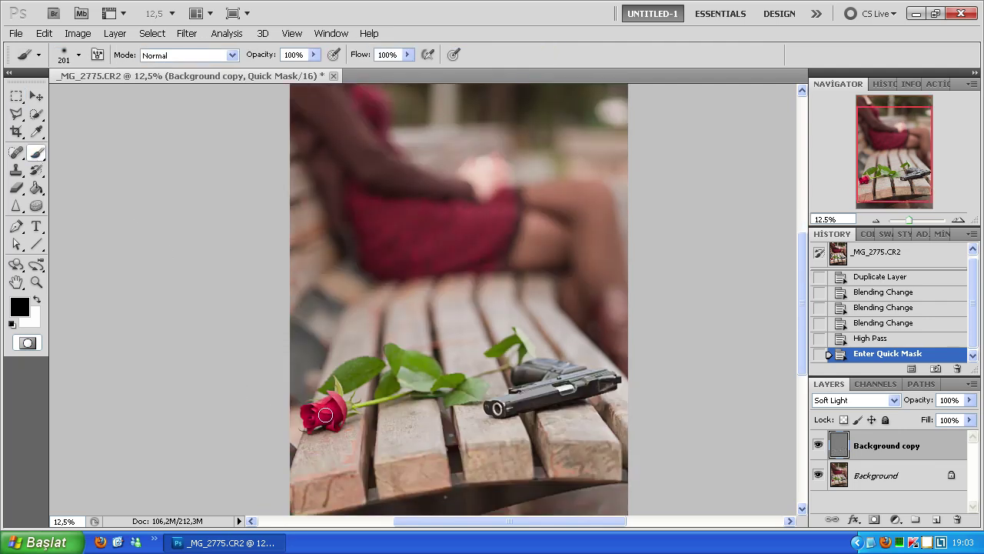
pyautogui.moveTo(325, 415)
pyautogui.mouseDown()
pyautogui.moveTo(306, 412)
pyautogui.moveTo(309, 426)
pyautogui.moveTo(337, 415)
pyautogui.moveTo(325, 400)
pyautogui.moveTo(329, 410)
pyautogui.mouseUp()
pyautogui.moveTo(509, 403)
pyautogui.mouseDown()
pyautogui.moveTo(492, 409)
pyautogui.moveTo(549, 385)
pyautogui.moveTo(523, 402)
pyautogui.moveTo(608, 385)
pyautogui.moveTo(573, 389)
pyautogui.moveTo(612, 370)
pyautogui.moveTo(562, 376)
pyautogui.moveTo(575, 367)
pyautogui.moveTo(534, 367)
pyautogui.moveTo(520, 373)
pyautogui.moveTo(542, 377)
pyautogui.moveTo(530, 389)
pyautogui.mouseUp()
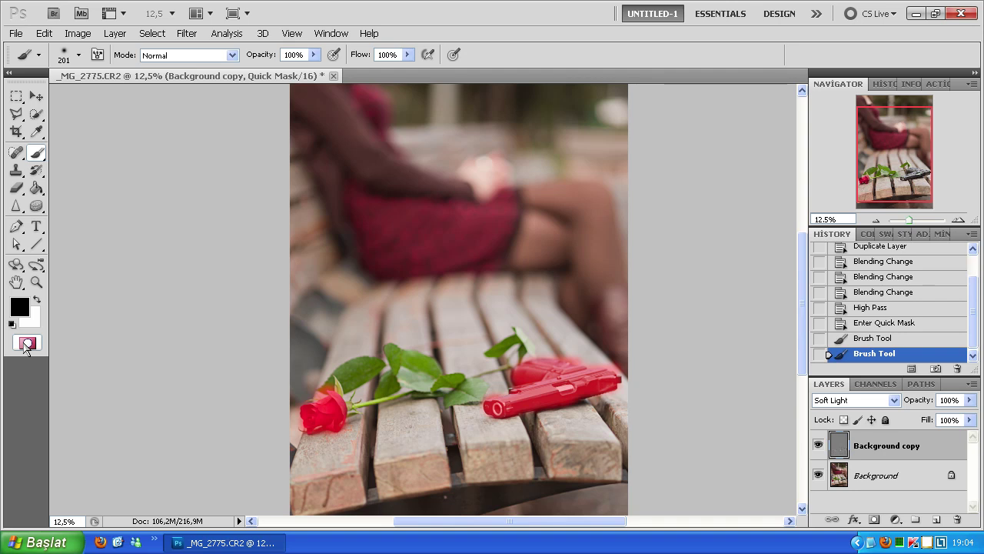
pyautogui.click(27, 343)
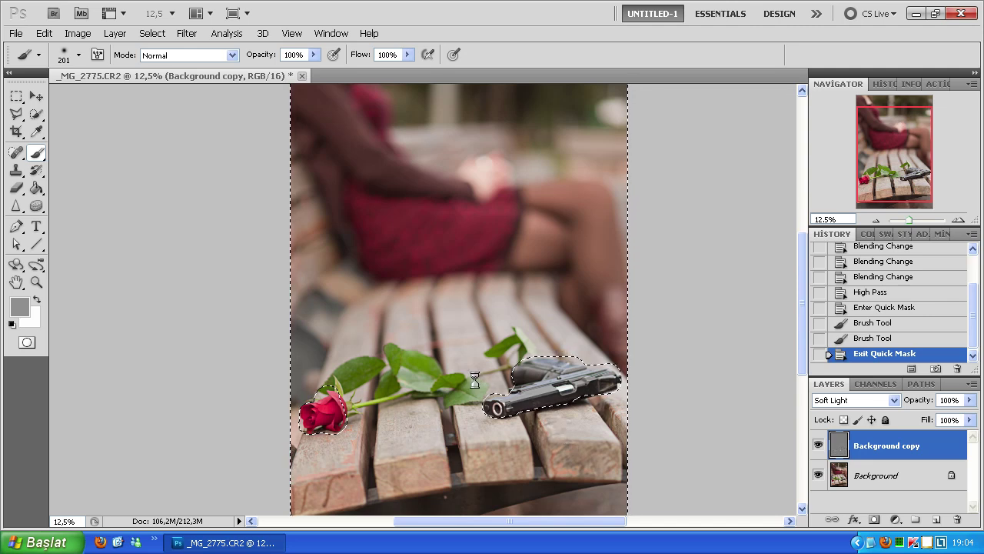
# Step: Delete the sharpening outside the rose and gun on Background copy, then deselect
pyautogui.press('Delete')
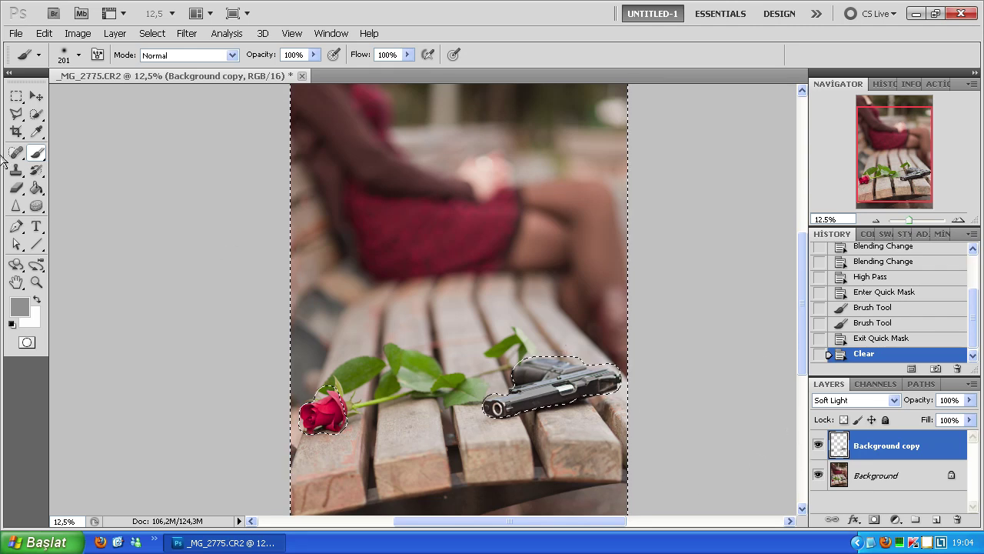
pyautogui.click(16, 97)
pyautogui.hotkey('ctrl', 'd')
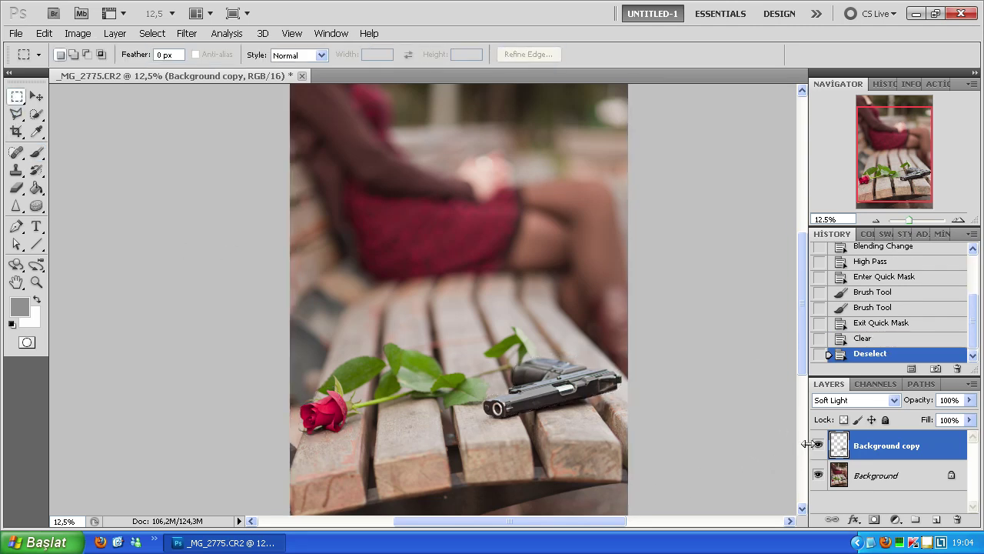
# Step: Zoom in on the rose and gun and toggle the sharpening layer repeatedly to compare
pyautogui.click(958, 220)
pyautogui.moveTo(512, 380); pyautogui.dragTo(485, 262)
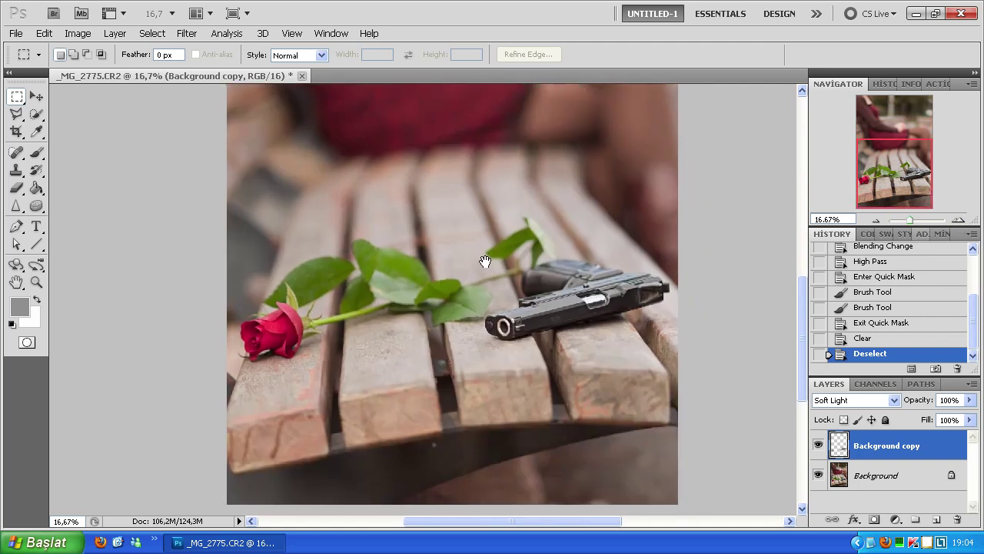
pyautogui.click(817, 446)
pyautogui.click(818, 447)
pyautogui.click(818, 447)
pyautogui.click(818, 447)
pyautogui.click(818, 447)
pyautogui.click(818, 448)
pyautogui.click(818, 447)
pyautogui.click(818, 447)
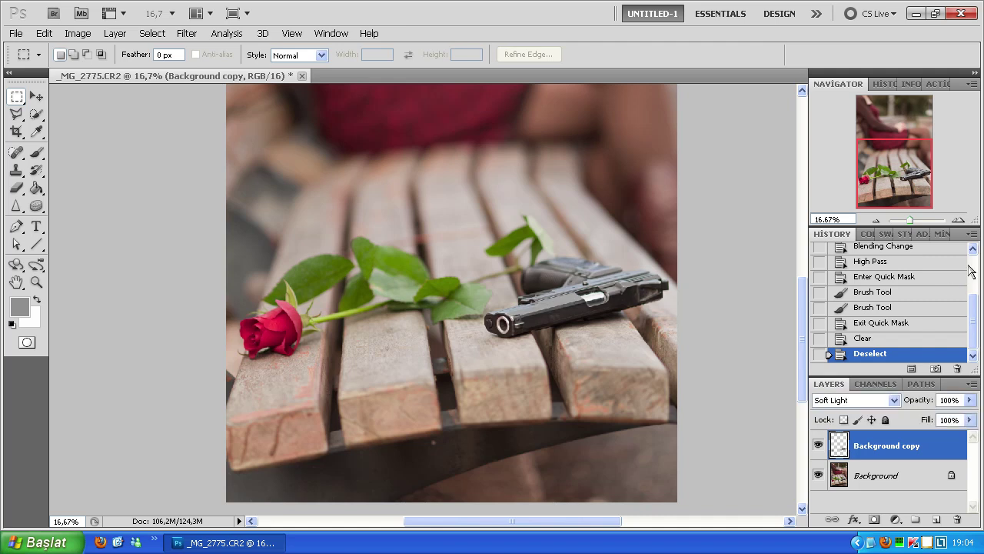
pyautogui.click(956, 221)
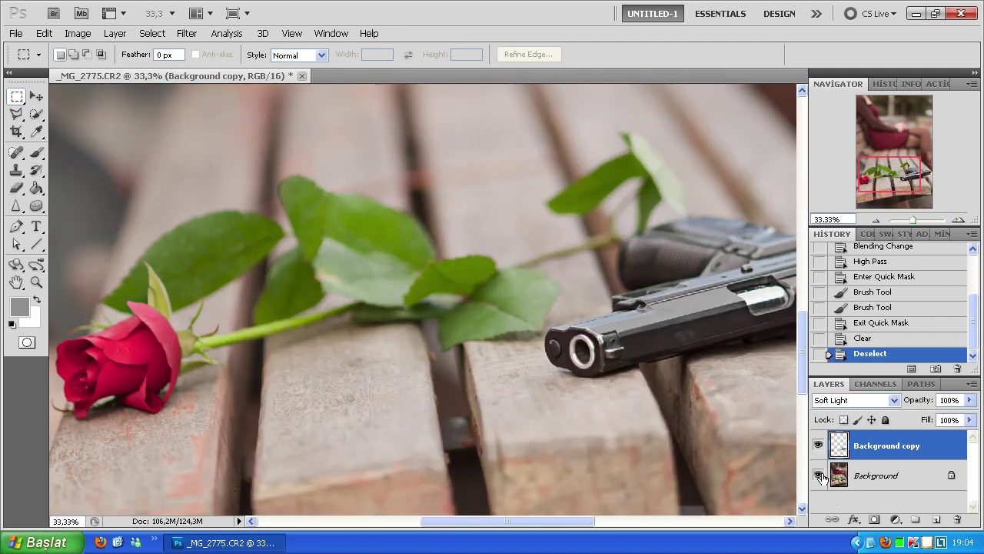
pyautogui.click(818, 445)
pyautogui.click(818, 444)
pyautogui.click(818, 443)
pyautogui.click(818, 443)
pyautogui.click(818, 443)
pyautogui.click(818, 444)
pyautogui.click(817, 444)
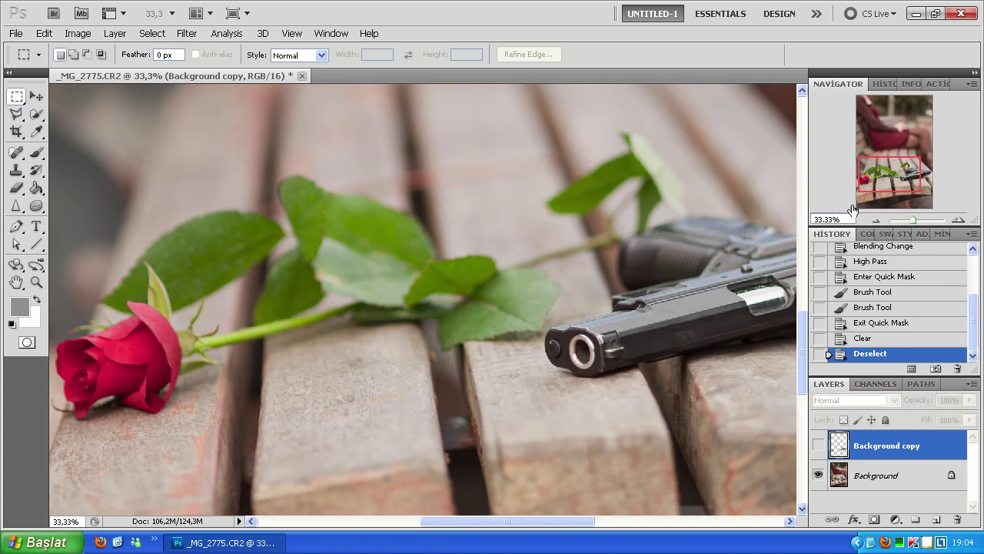
# Step: Zoom out to the full photo, leave the sharpening visible, and open the contact details text file
pyautogui.click(875, 220)
pyautogui.click(876, 220)
pyautogui.click(876, 220)
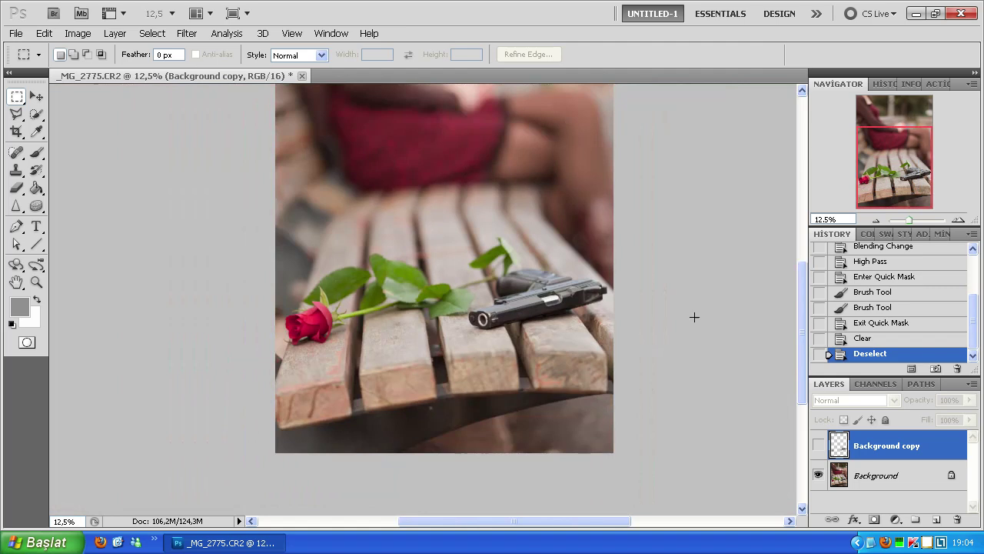
pyautogui.click(819, 445)
pyautogui.click(819, 445)
pyautogui.click(818, 445)
pyautogui.click(819, 445)
pyautogui.click(819, 445)
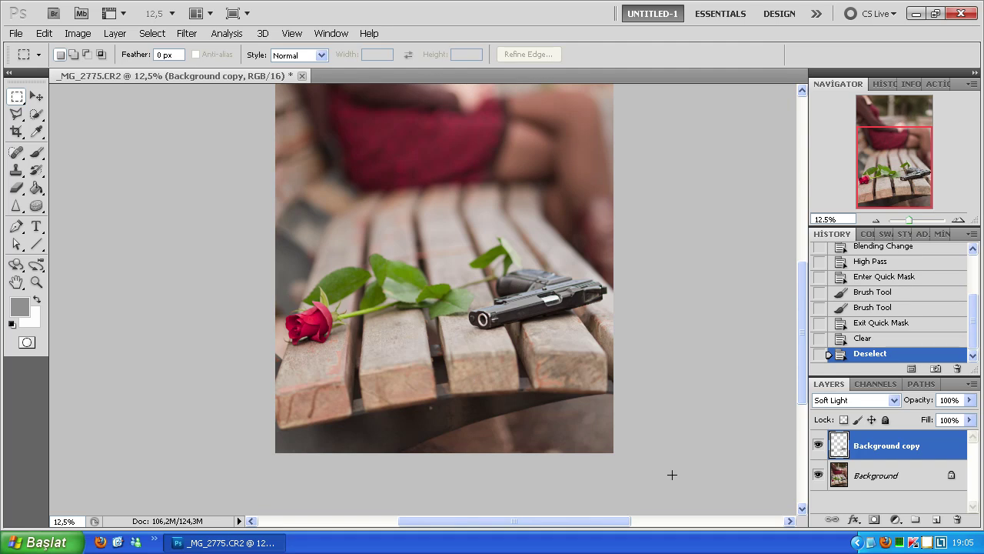
pyautogui.click(871, 544)
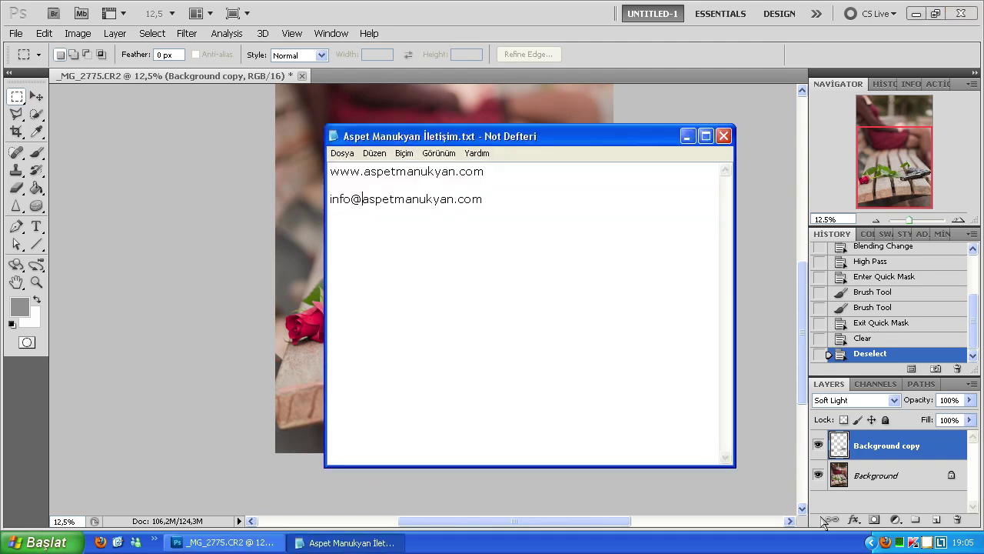